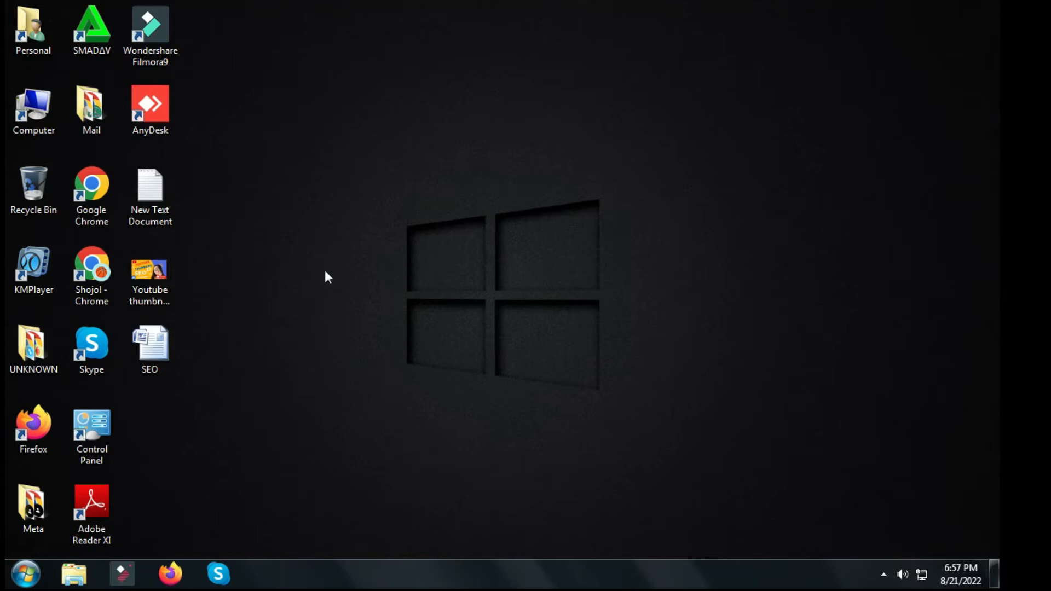
Preview the "Youtube thumbnail seo" image from the desktop and close the viewer
double_click(156, 271)
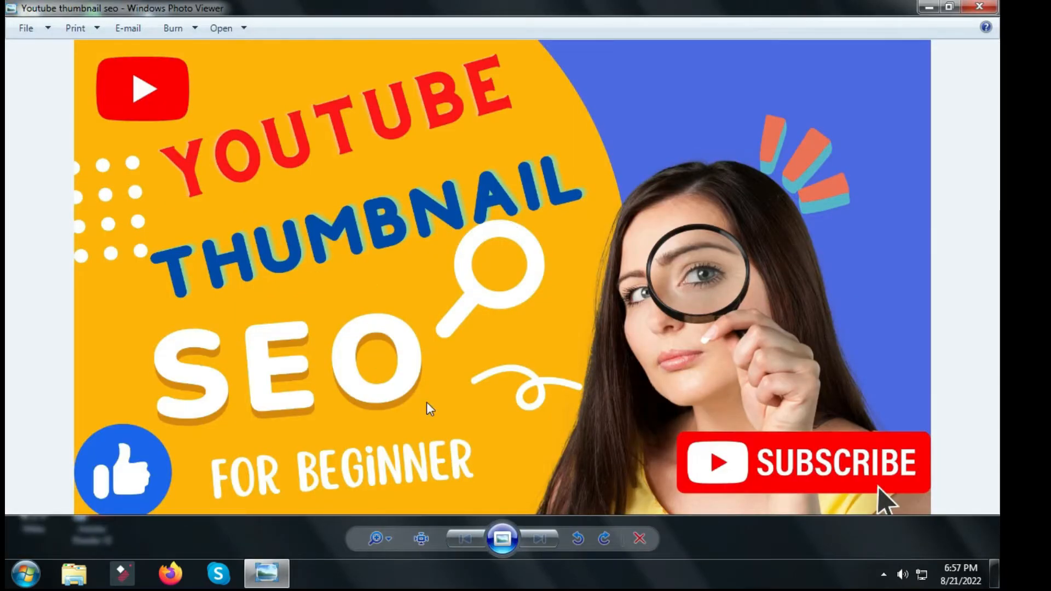
click(980, 6)
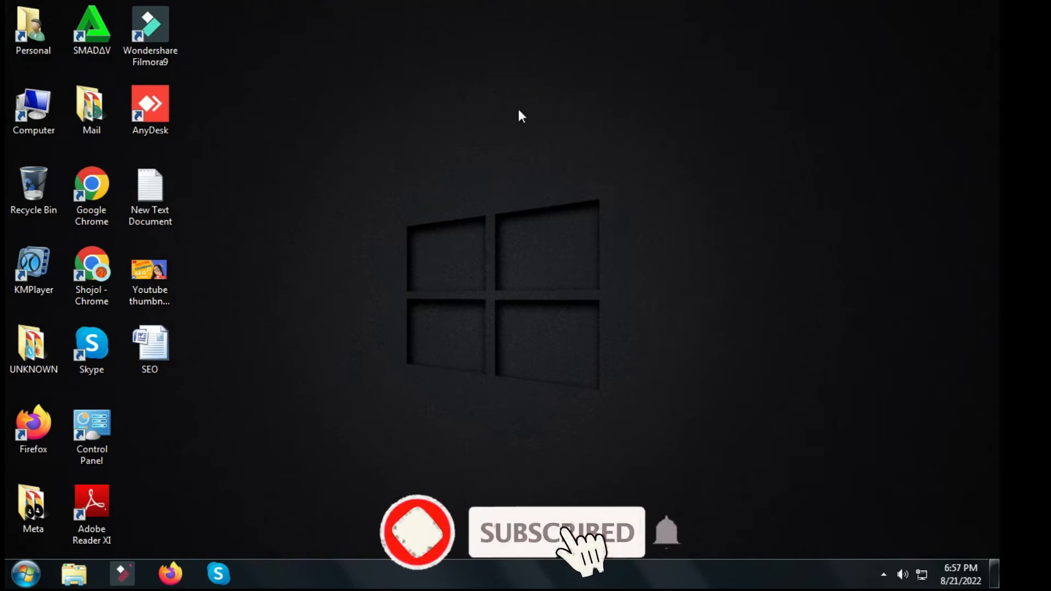
Open the SEO document from the desktop, dismissing the startup dialogs, and look through its heading, description and tag list
double_click(159, 350)
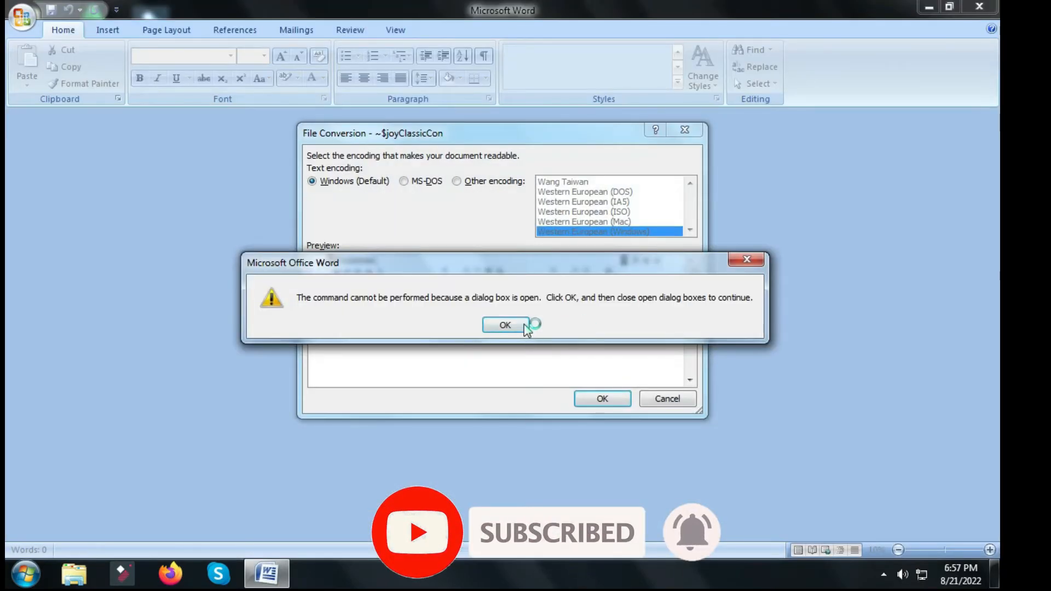
click(518, 326)
click(602, 398)
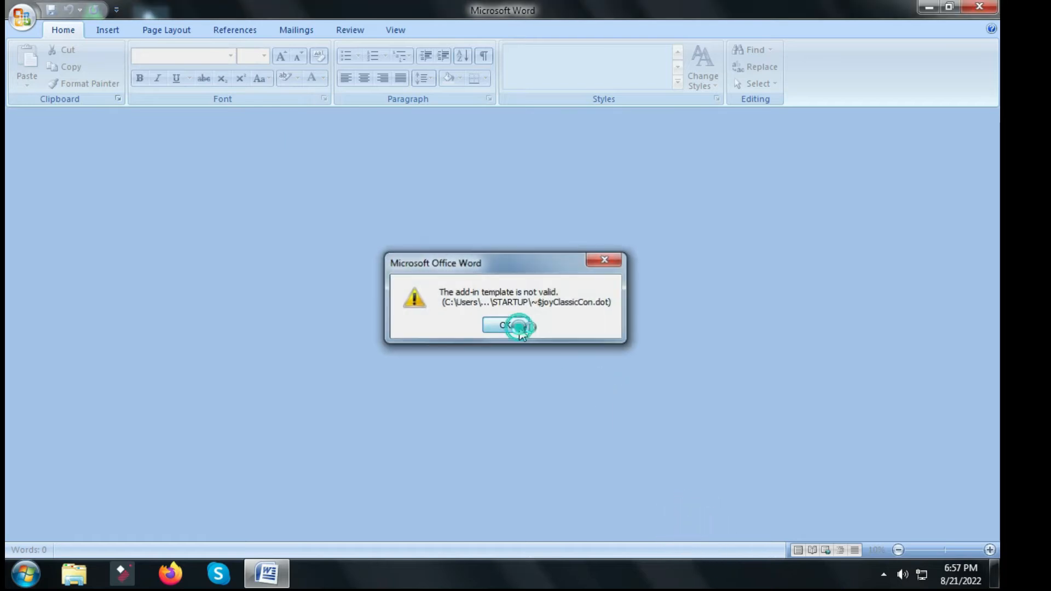
click(517, 327)
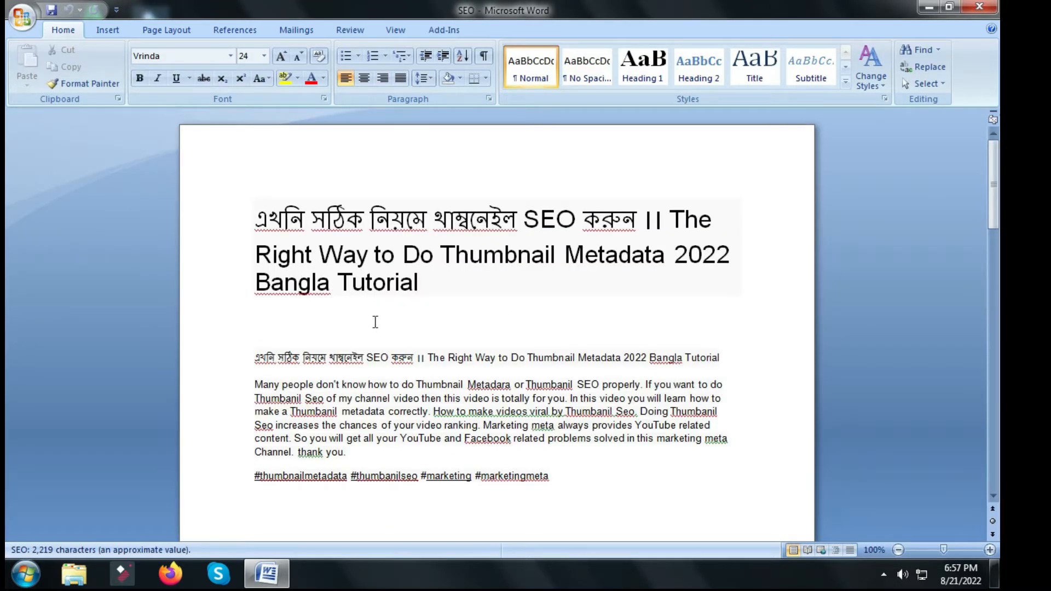
scroll(383, 326, down, 3)
scroll(277, 293, down, 9)
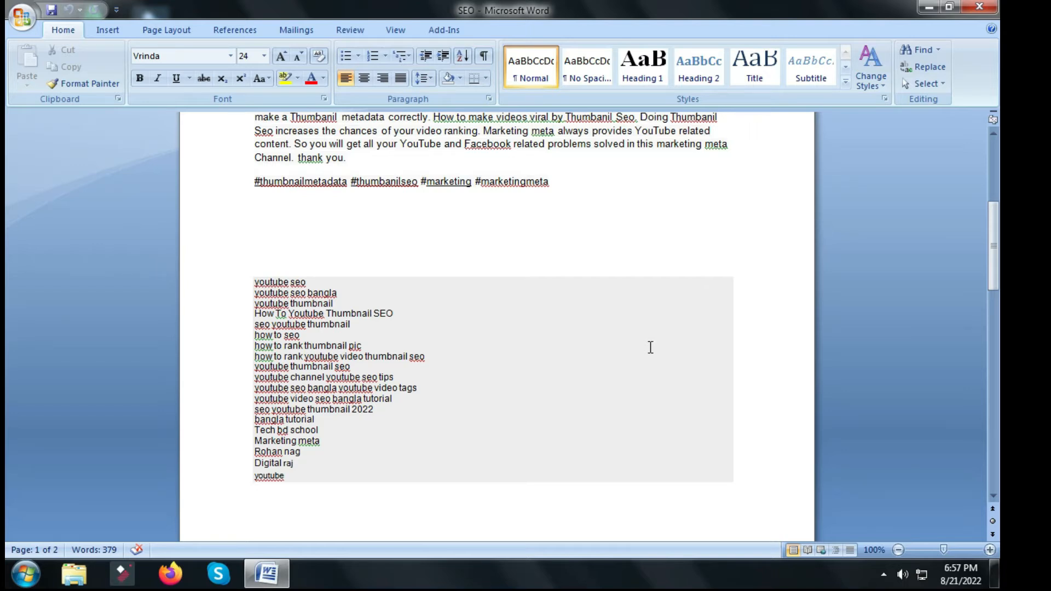
scroll(660, 392, up, 12)
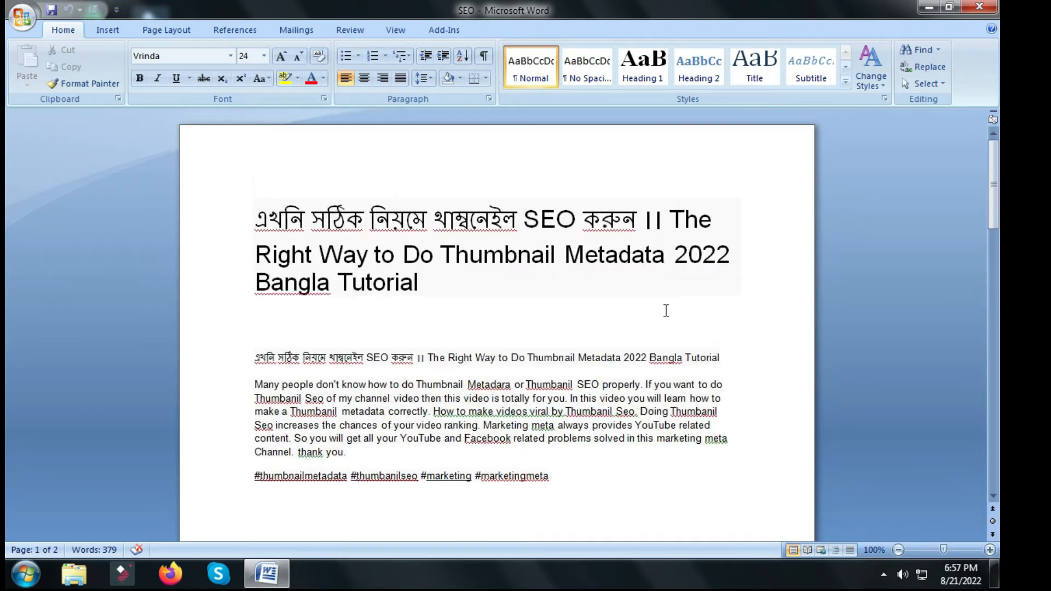
Reduce the SEO document window, narrow it and place it clear of the desktop icons
click(948, 6)
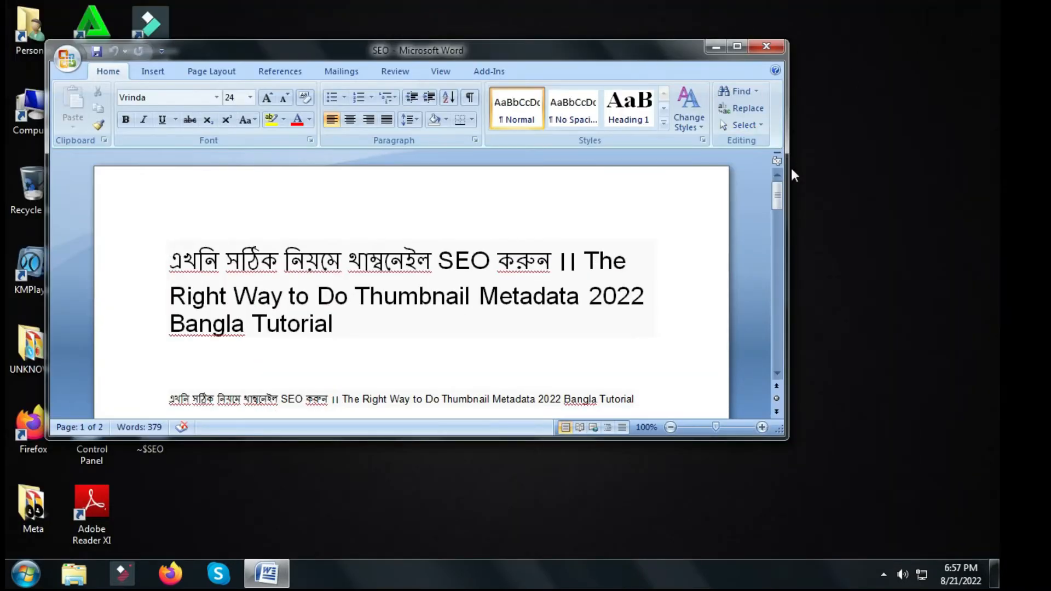
drag(787, 164, 534, 160)
drag(415, 47, 819, 23)
View the thumbnail image at full size once more and close it
double_click(163, 264)
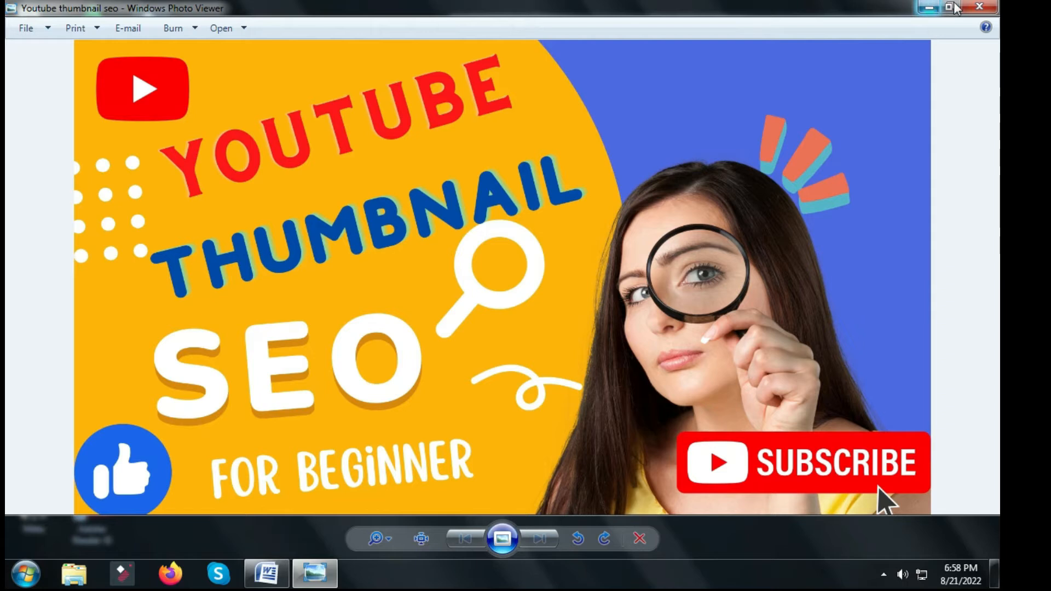
click(980, 6)
Rename the thumbnail image to the SEO document's heading, "এখনি সঠিক নিয়মে থাম্বনেইল SEO করুন ।। The Right Way to Do Thumbnail Metadata 2022 Bangla Tutorial"
right_click(156, 267)
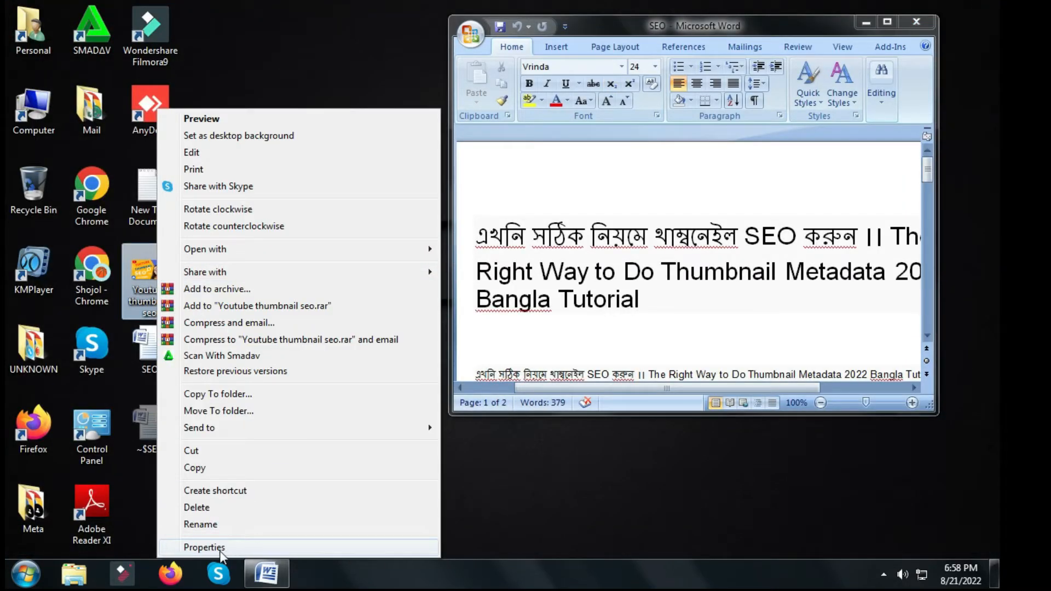
click(204, 547)
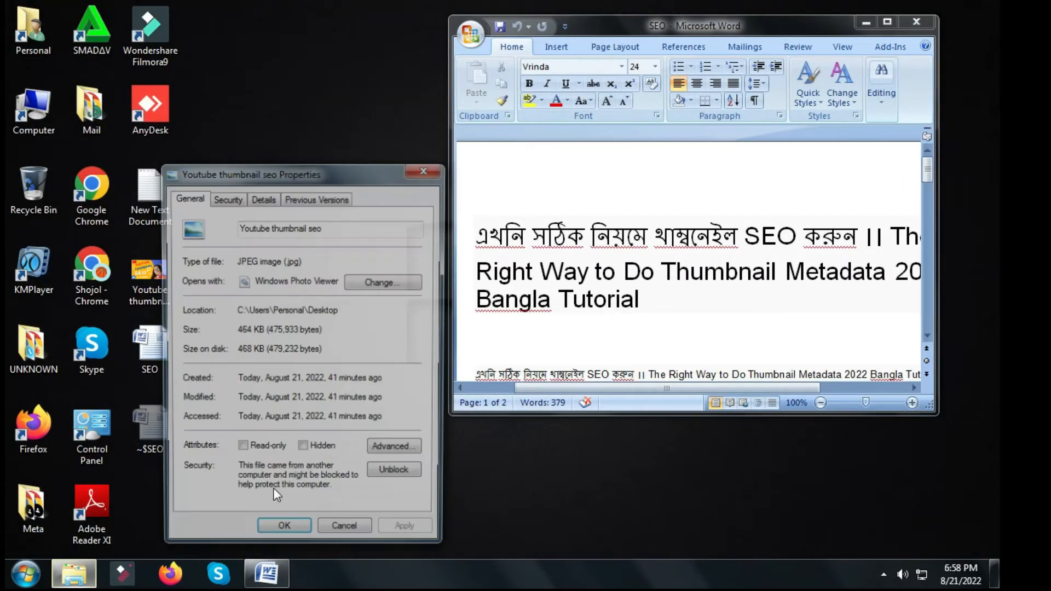
drag(324, 153, 220, 148)
click(340, 156)
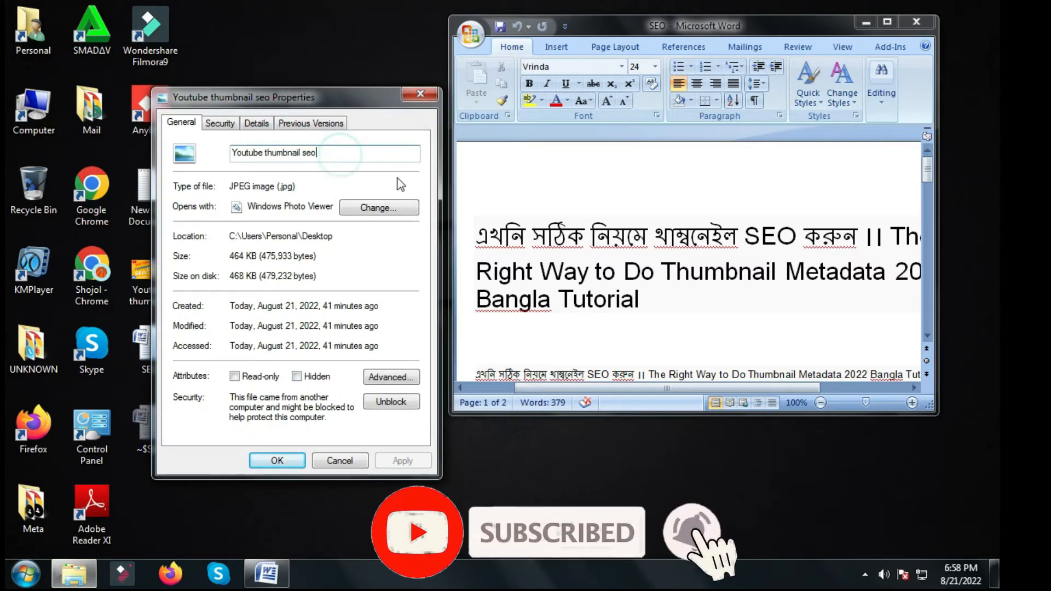
click(481, 243)
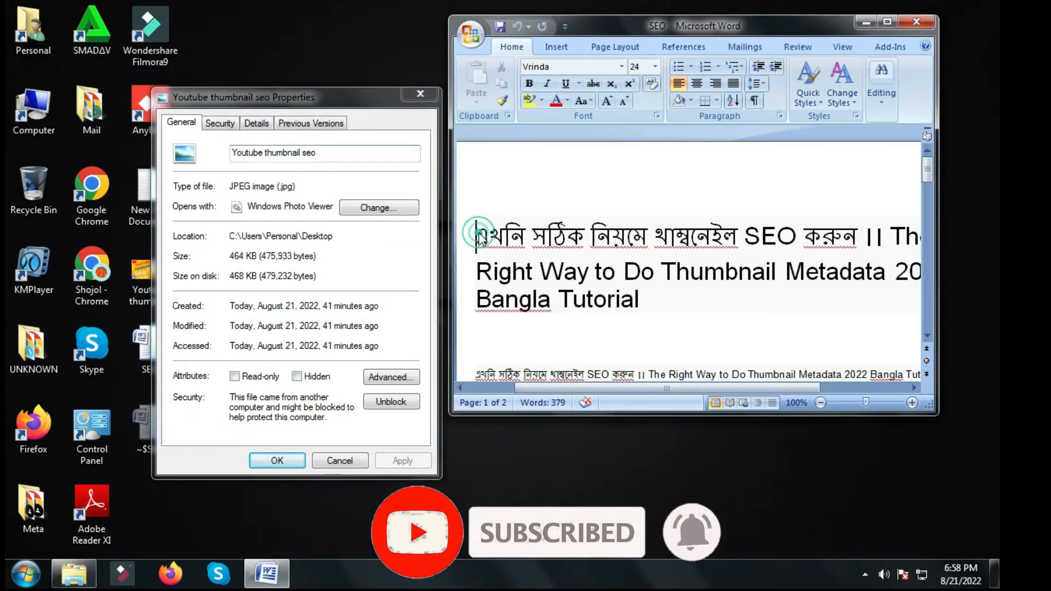
mouse_move(470, 236)
mouse_down()
mouse_move(617, 308)
mouse_move(668, 300)
mouse_move(470, 241)
mouse_up()
key(ctrl+c)
click(334, 155)
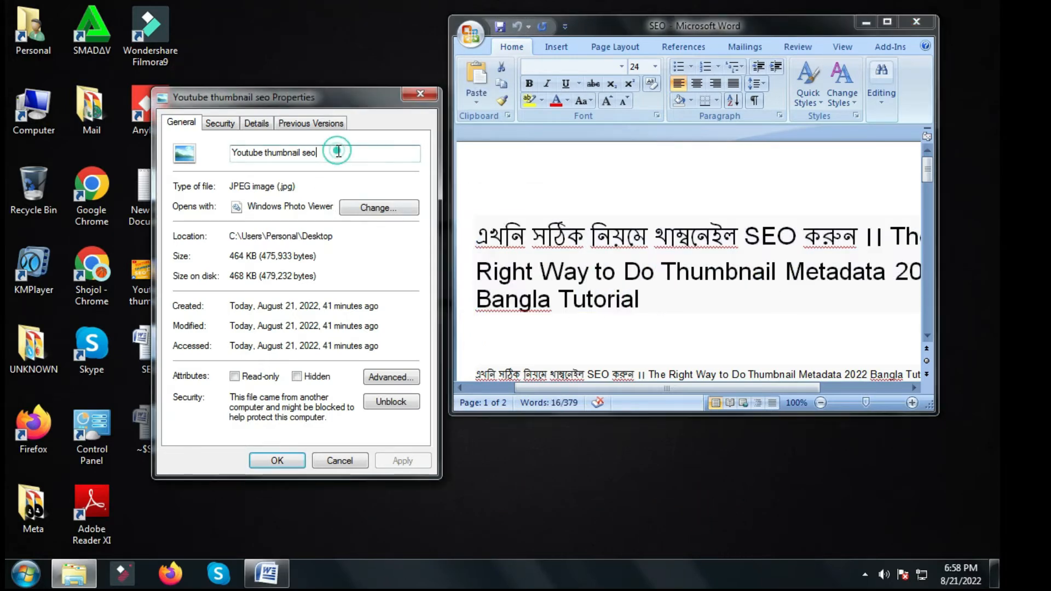
key(ctrl+a)
key(ctrl+v)
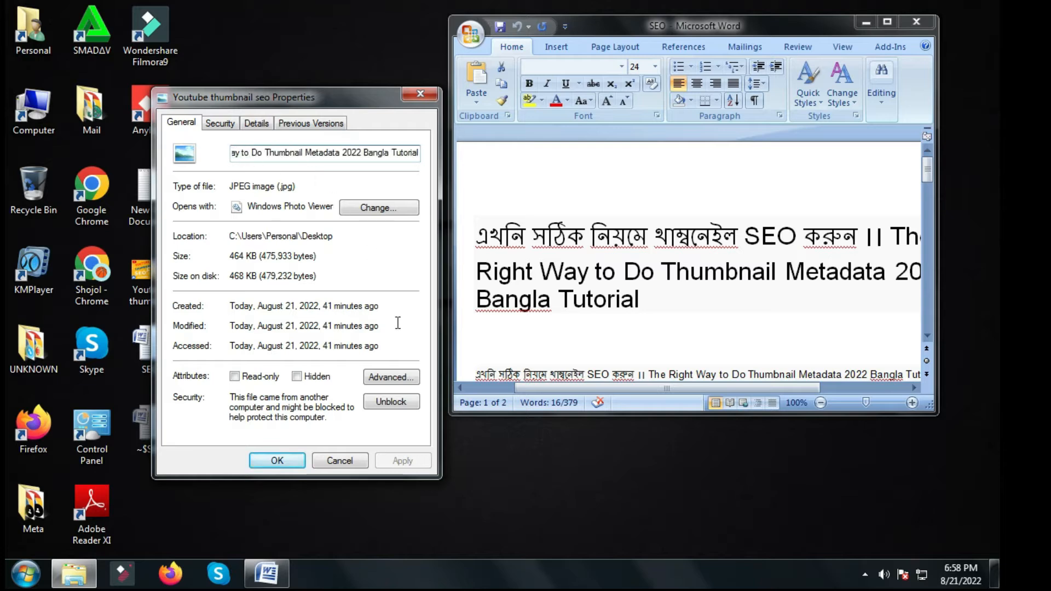
click(283, 464)
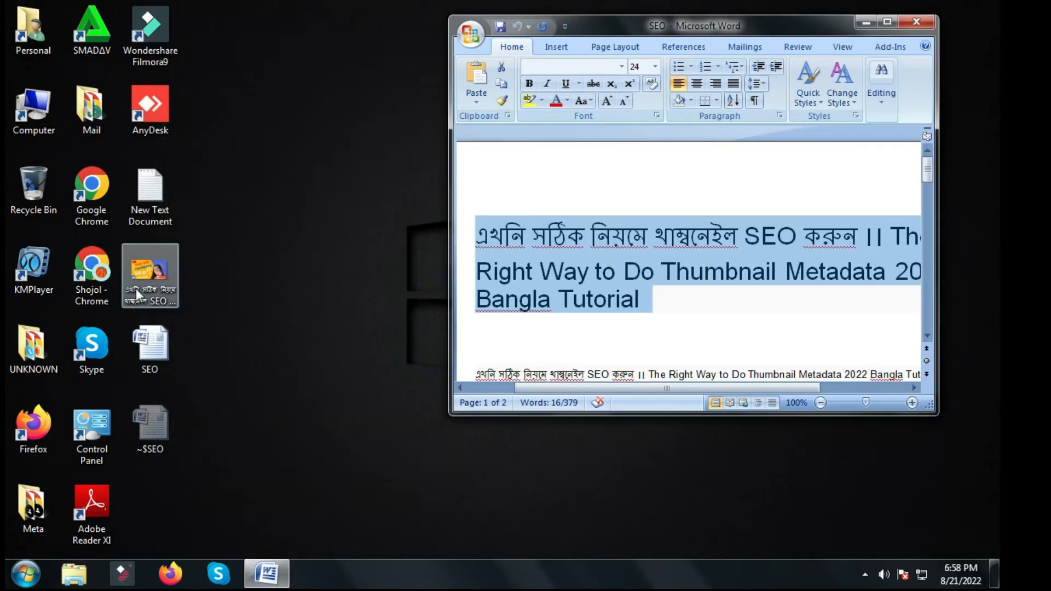
Set the image's Title metadata to the copied heading and its Rating to five stars, and save the properties
right_click(159, 270)
click(222, 548)
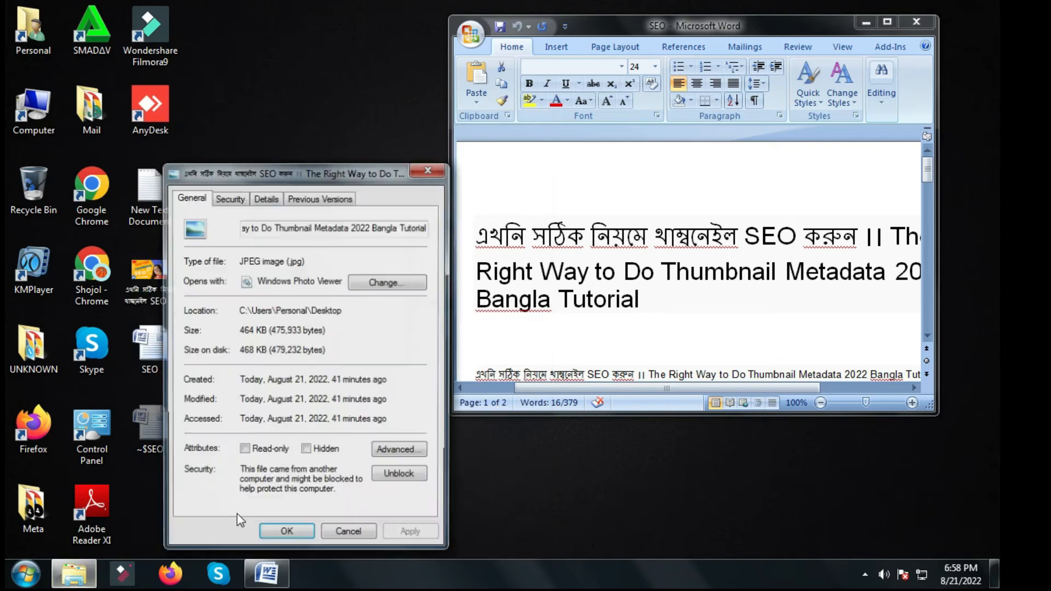
click(265, 194)
drag(305, 173, 297, 118)
click(368, 199)
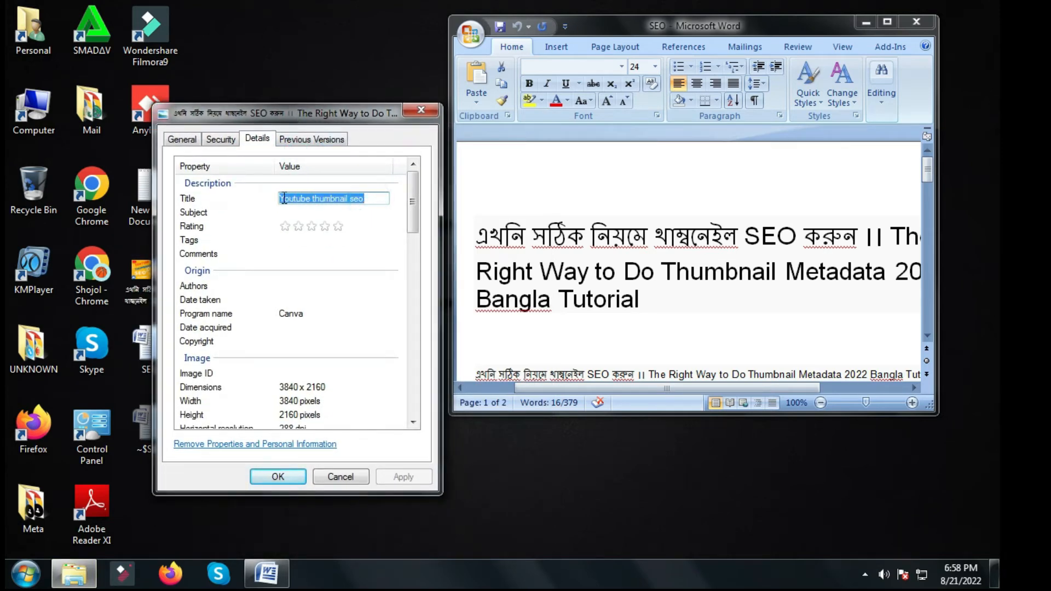
key(ctrl+v)
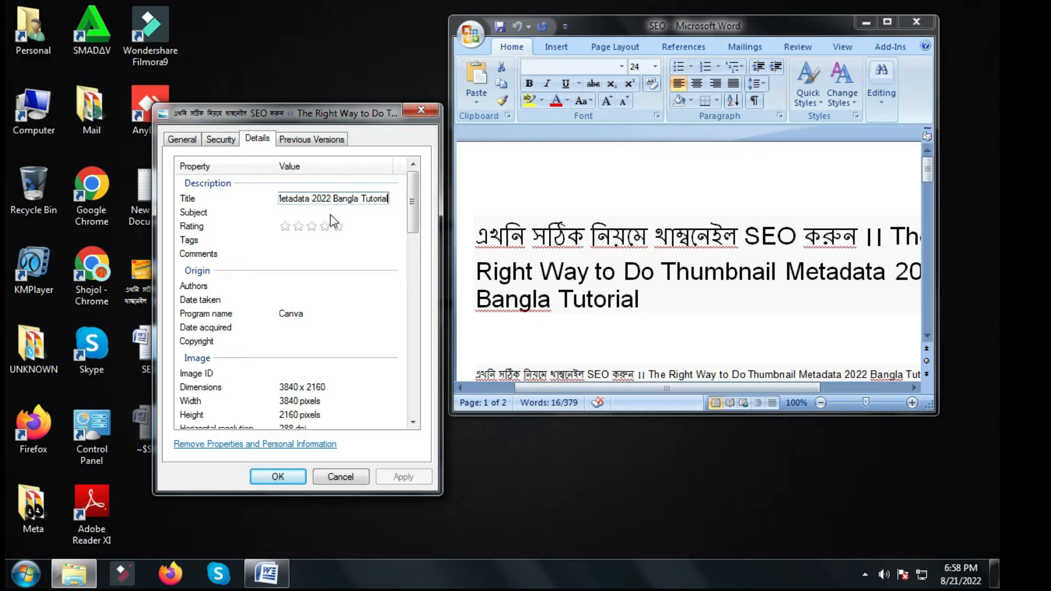
click(339, 226)
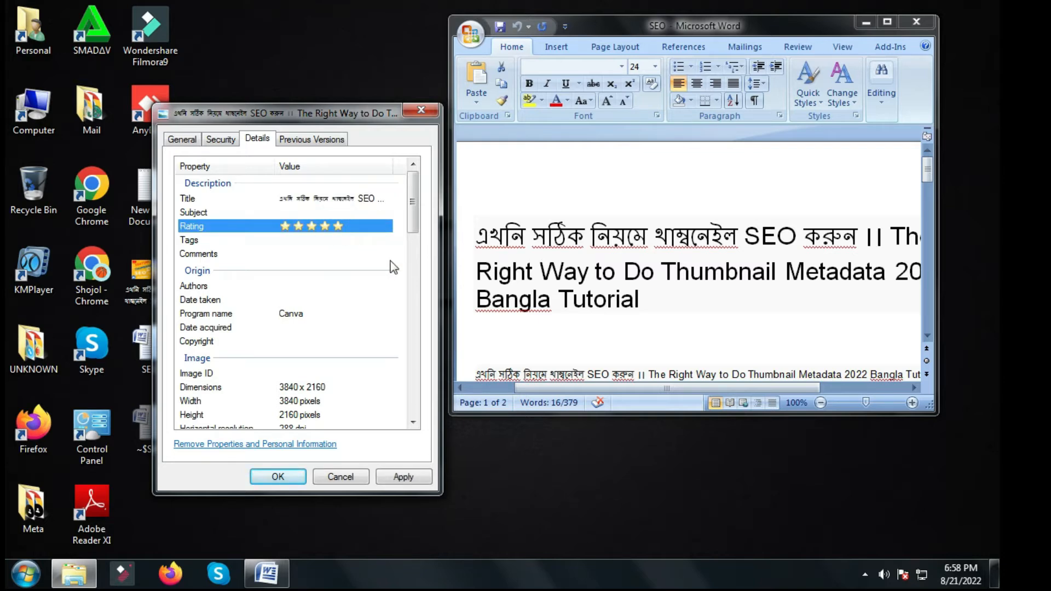
click(401, 477)
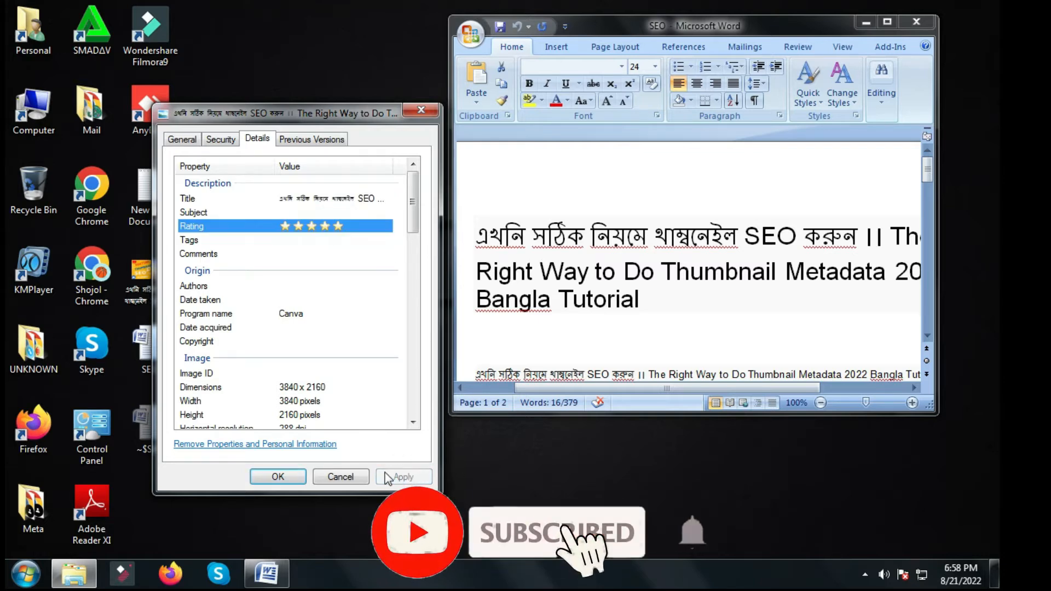
click(278, 477)
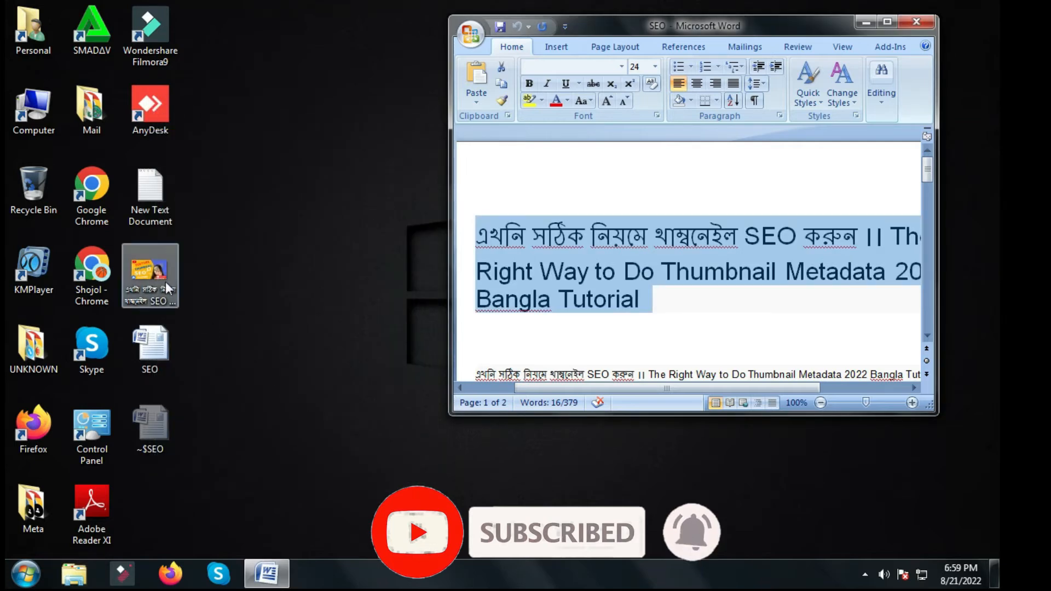
Copy the whole keyword list from the SEO document into the thumbnail image's Tags metadata and save the properties
right_click(165, 284)
click(222, 548)
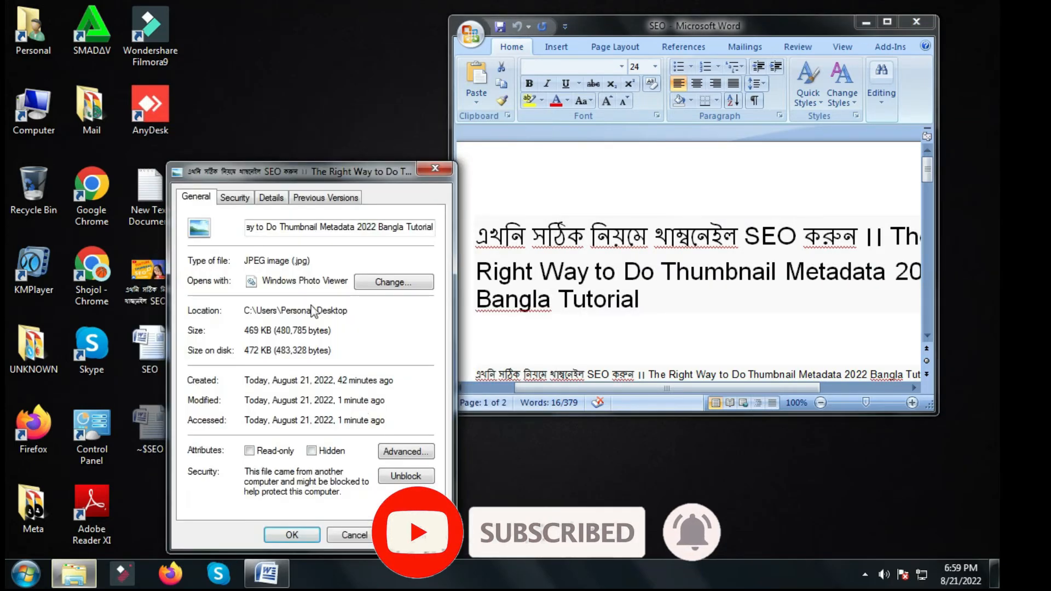
click(271, 198)
drag(344, 170, 328, 85)
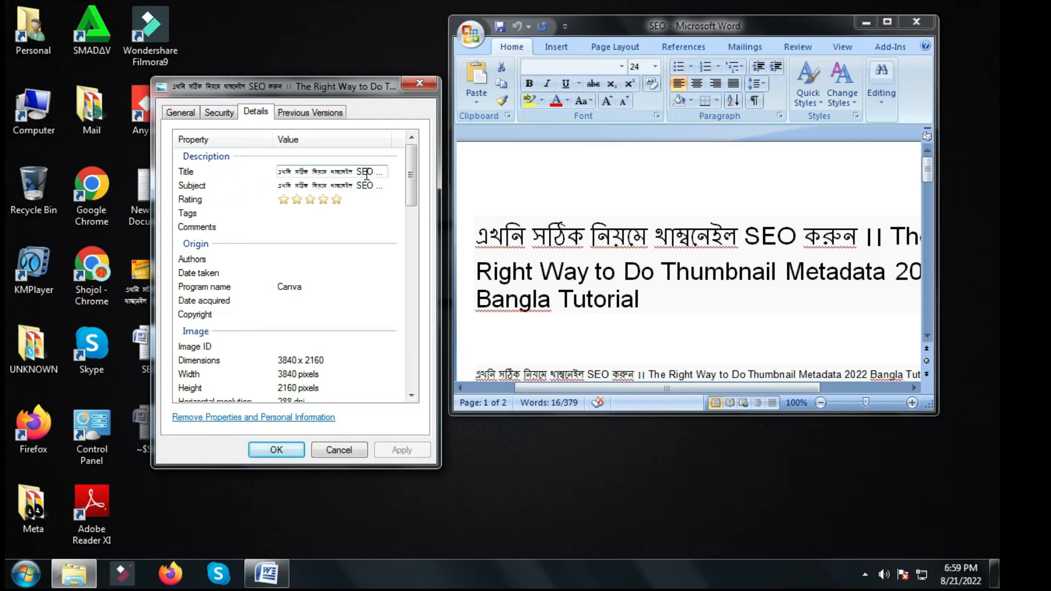
click(336, 199)
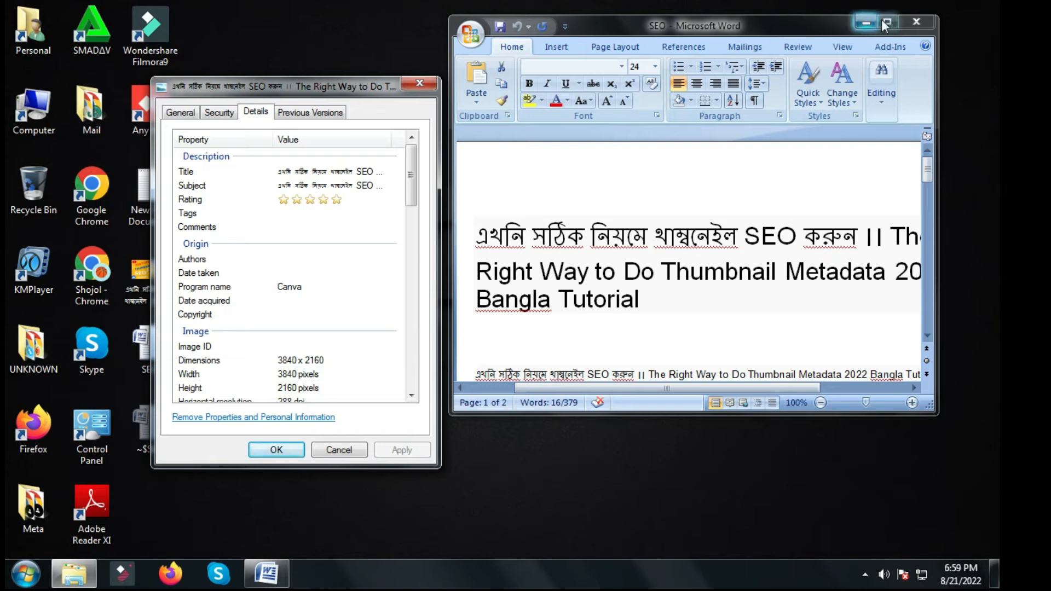
drag(924, 166, 924, 216)
drag(477, 140, 559, 328)
right_click(507, 213)
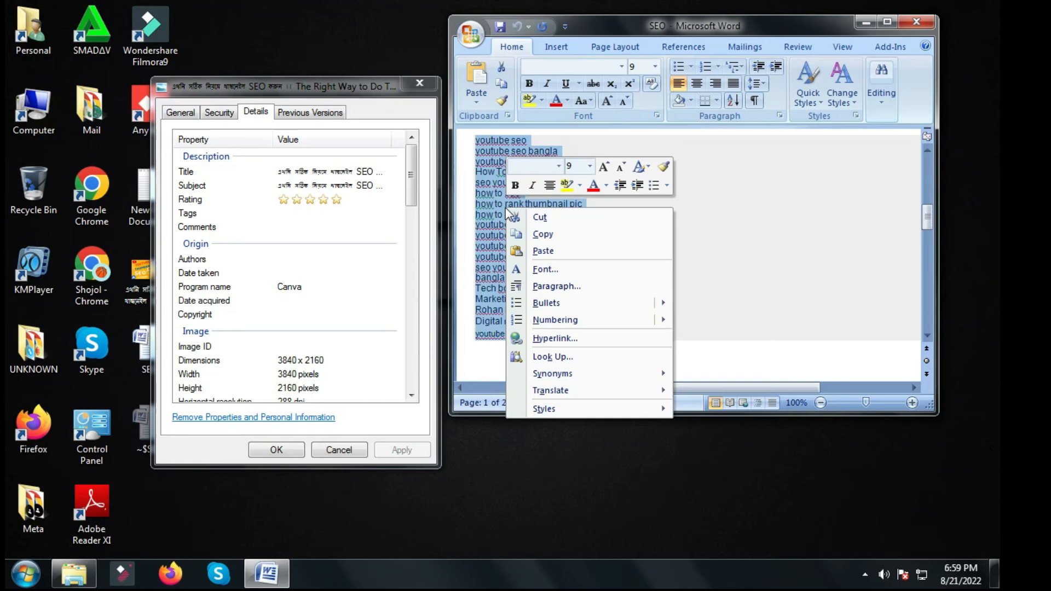
click(541, 234)
click(304, 214)
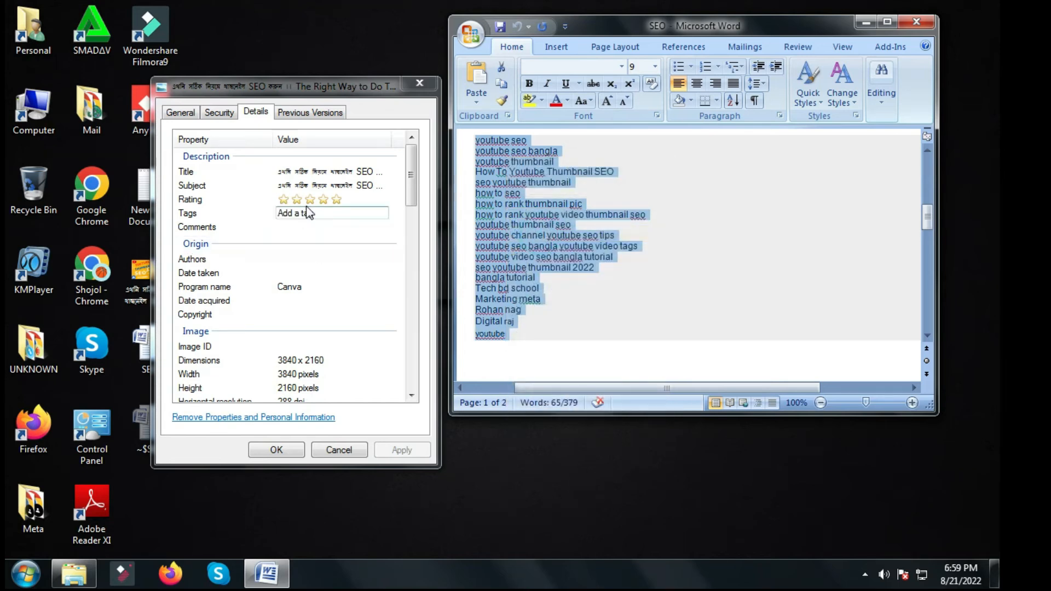
click(304, 214)
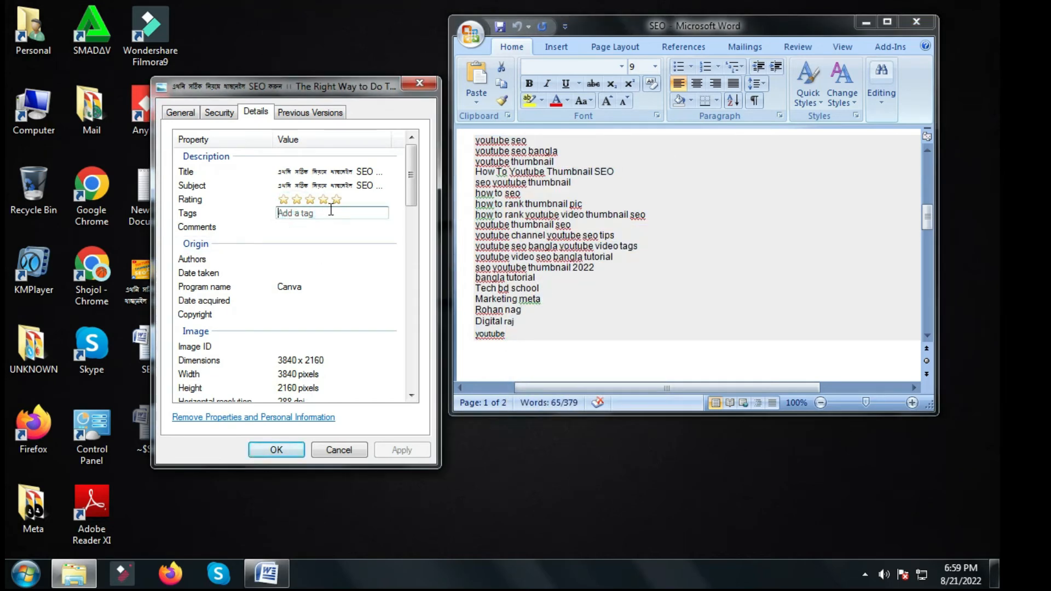
key(ctrl+v)
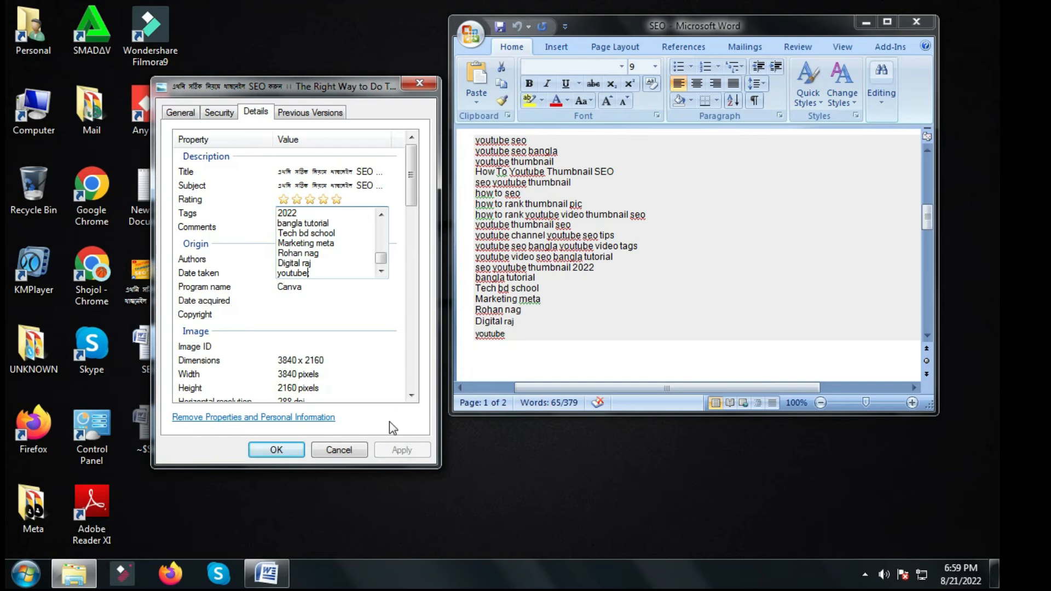
click(284, 453)
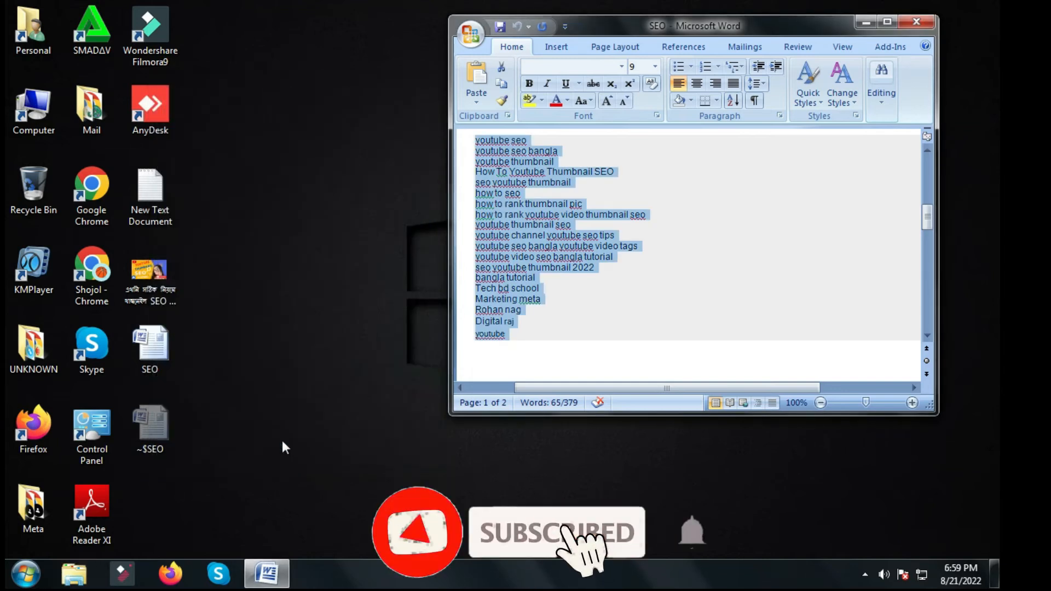
Copy the description paragraphs with their hashtags from the SEO document into the image's Comments metadata and save the properties
click(166, 282)
right_click(166, 283)
click(228, 538)
click(264, 206)
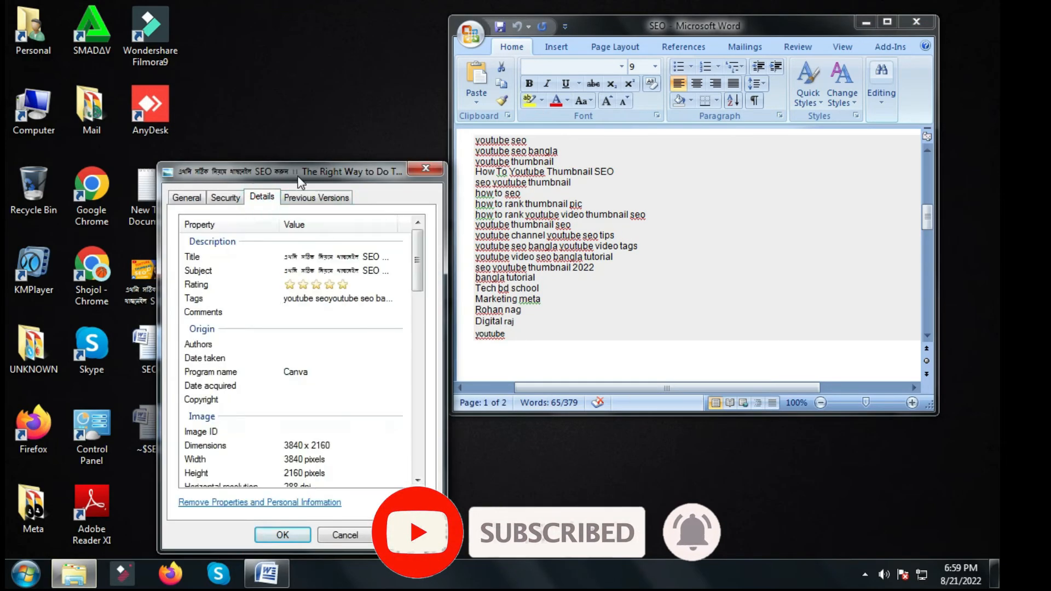
drag(300, 173, 300, 113)
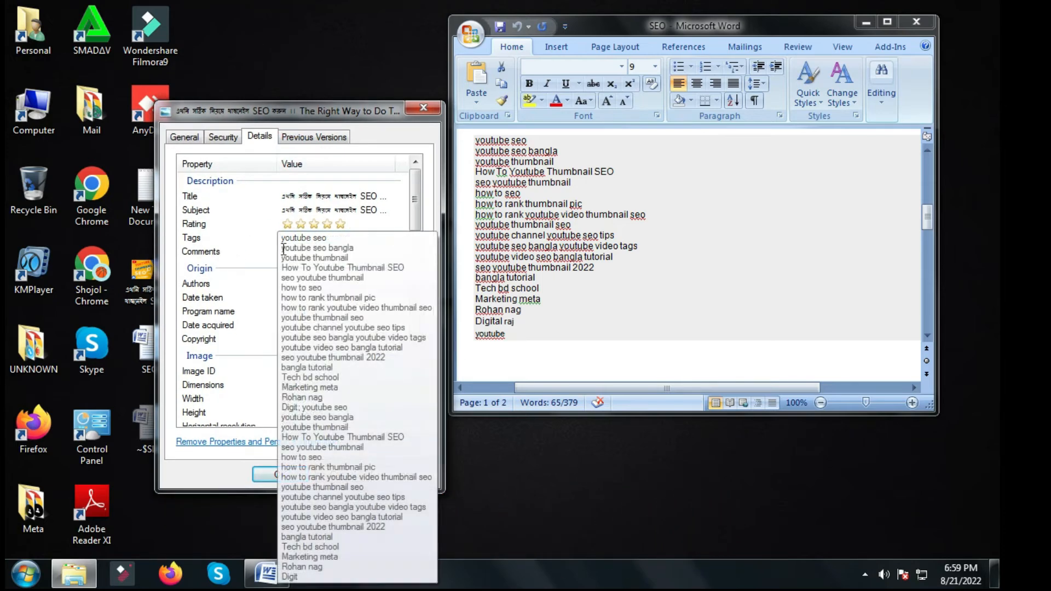
click(303, 253)
drag(927, 219, 927, 190)
drag(472, 188, 476, 212)
click(801, 325)
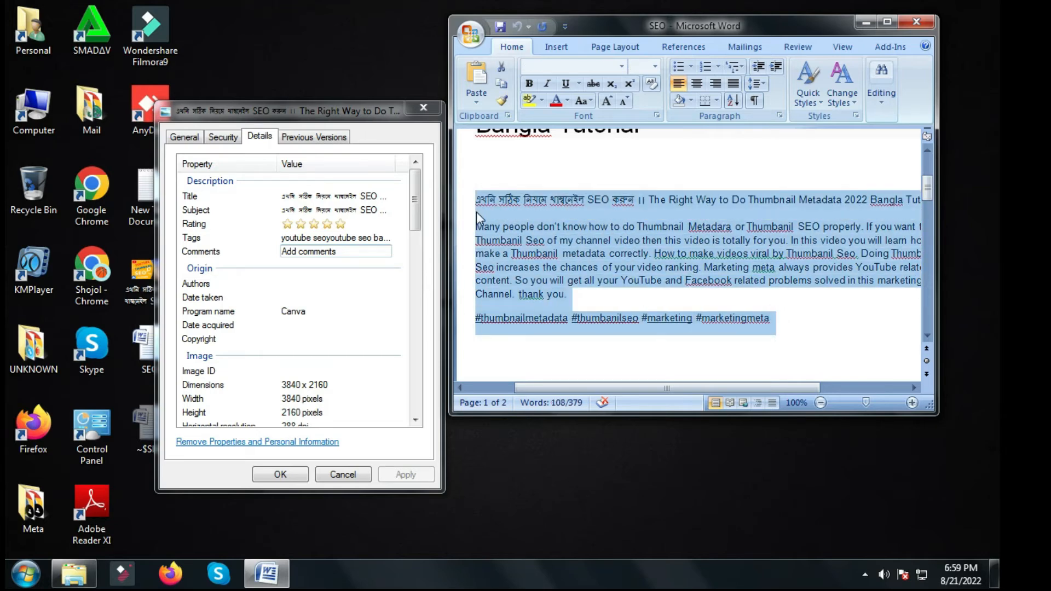
click(344, 252)
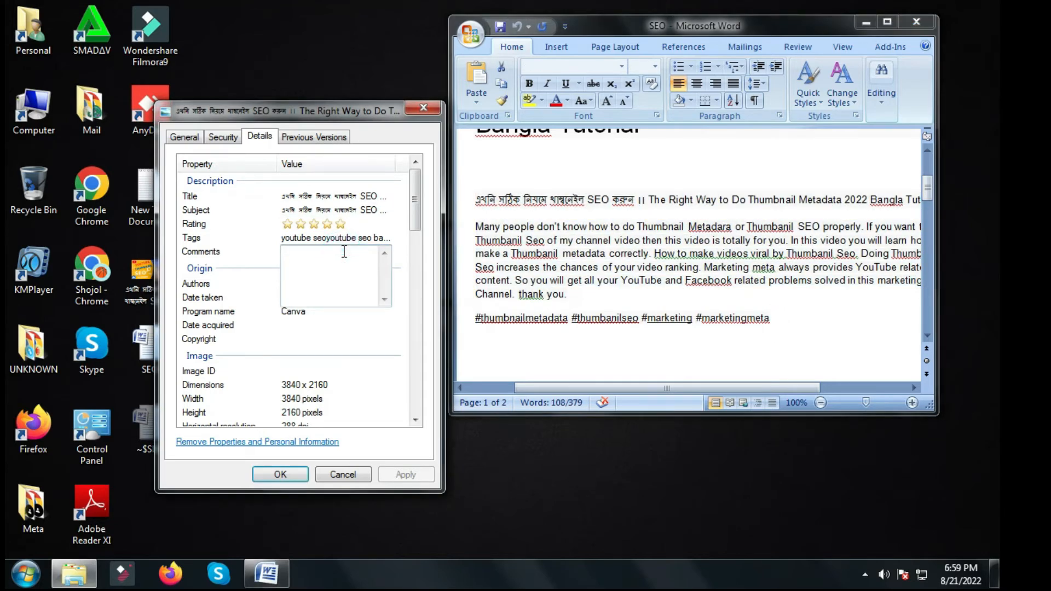
key(ctrl+v)
scroll(354, 279, up, 8)
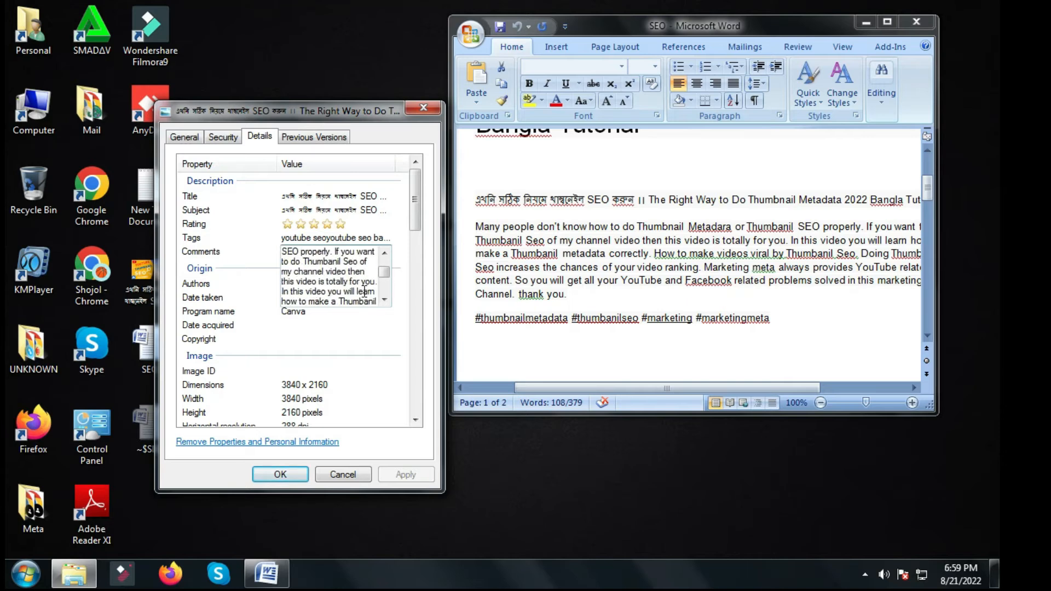
scroll(370, 290, down, 8)
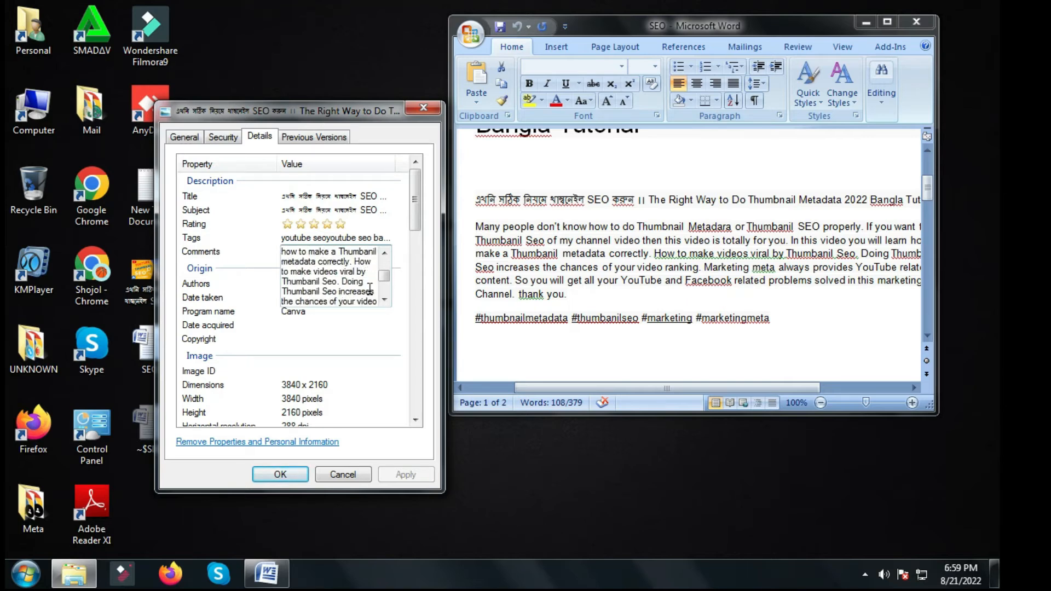
click(280, 474)
right_click(288, 133)
click(328, 173)
right_click(255, 178)
click(281, 225)
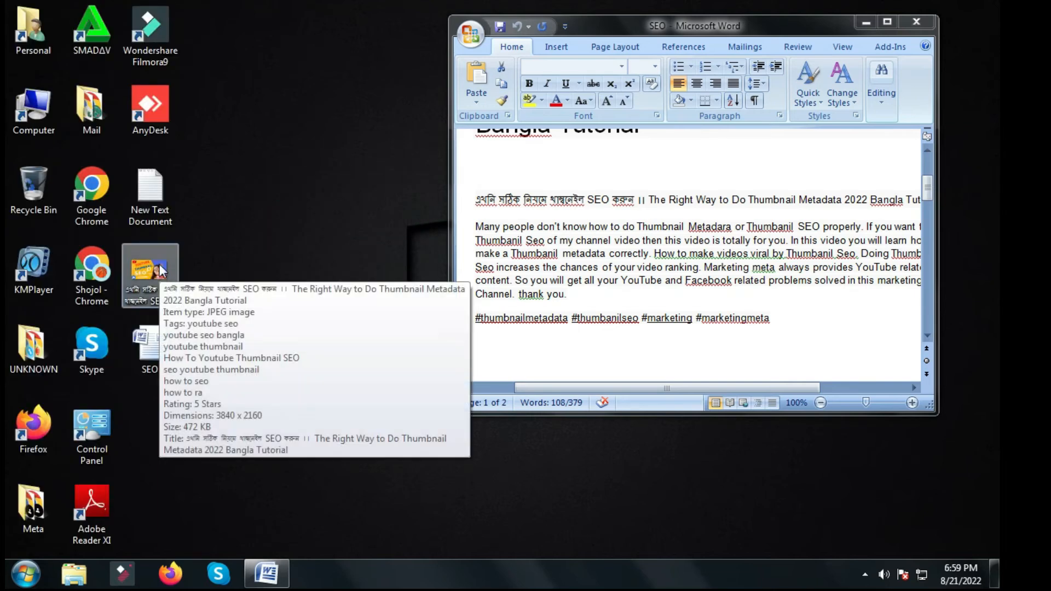
Reopen the image's detailed properties to check the metadata, set the Rating to five stars and save
right_click(174, 276)
click(225, 547)
click(265, 200)
drag(281, 175, 289, 53)
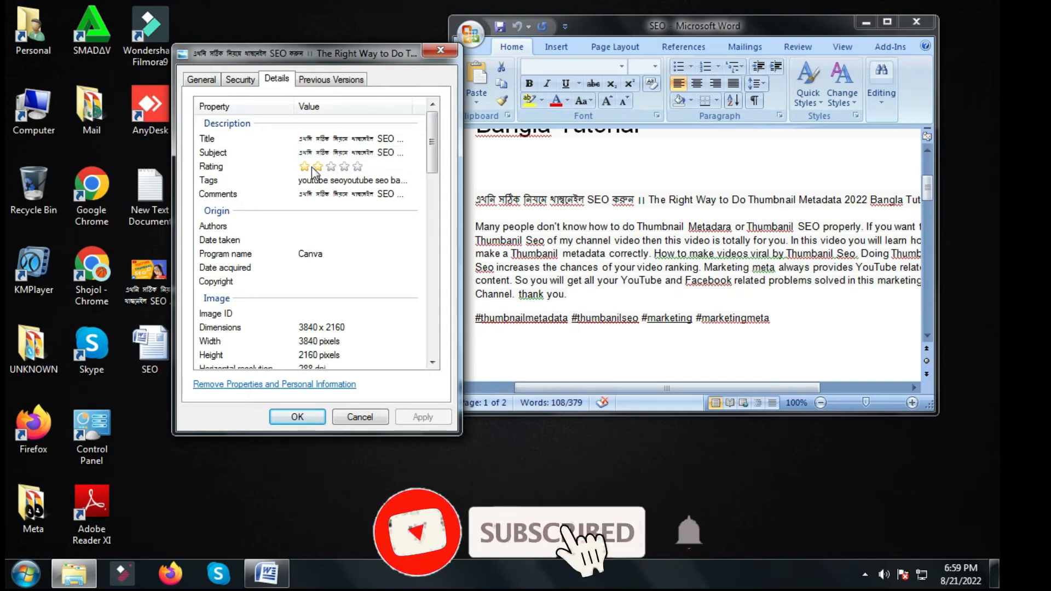
click(359, 166)
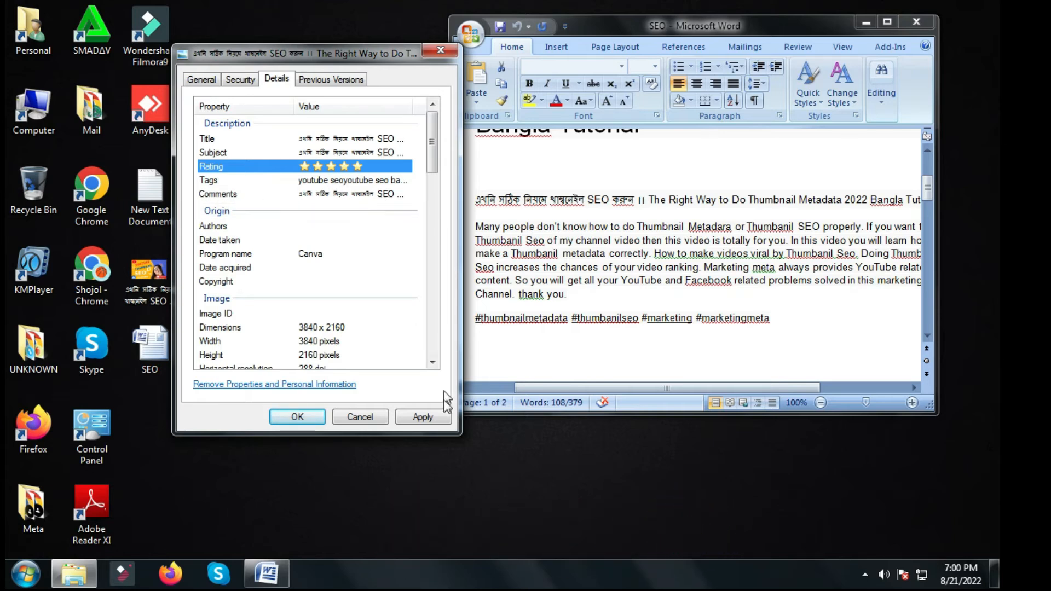
click(325, 421)
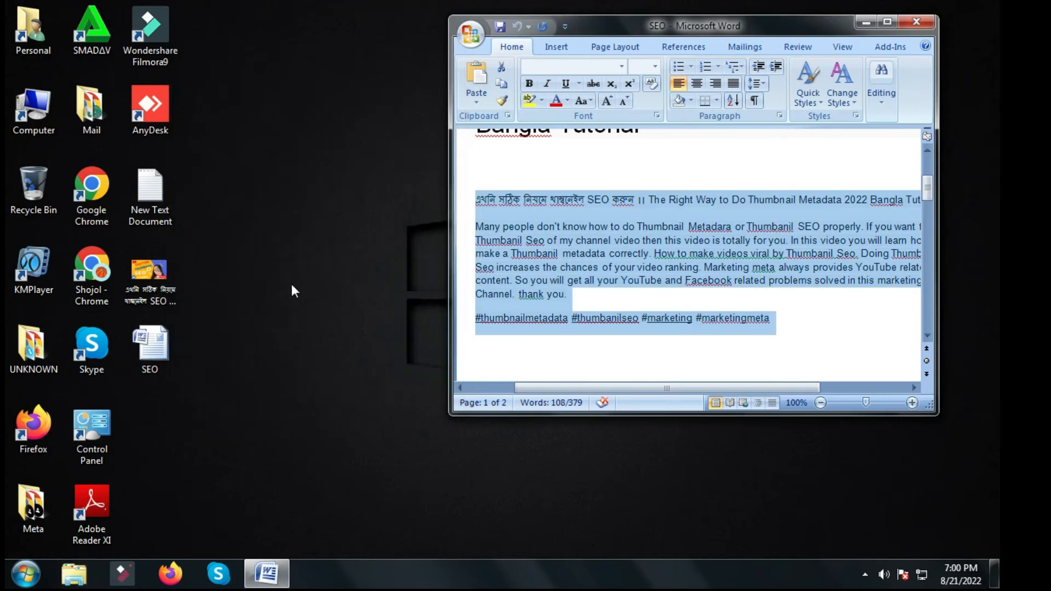